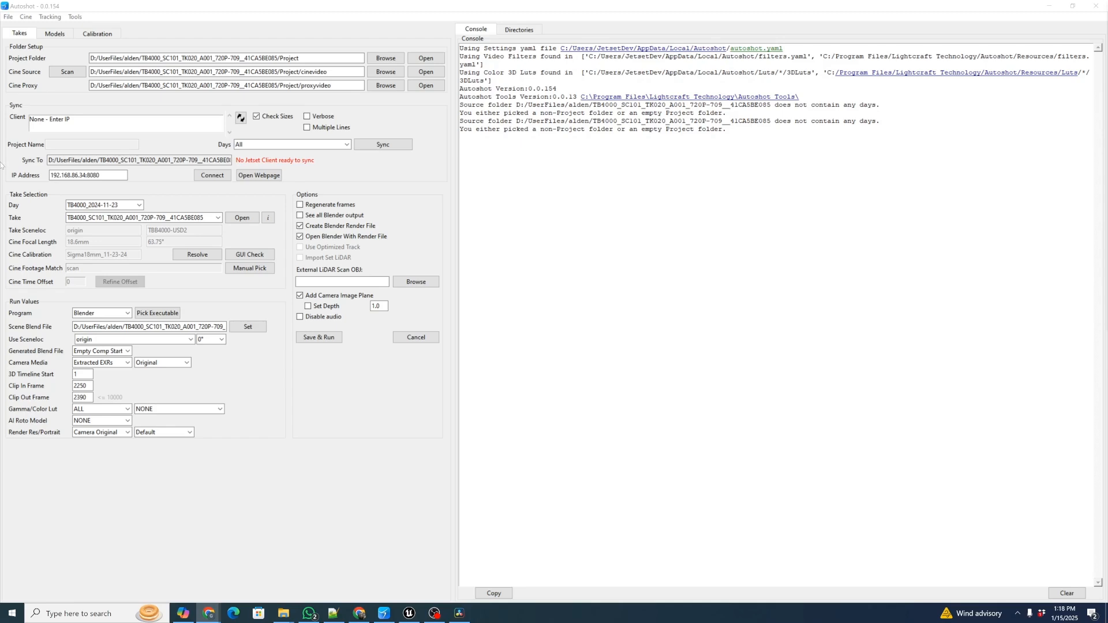
Check the list of available takes for day TB4000_2024-11-23
click(429, 156)
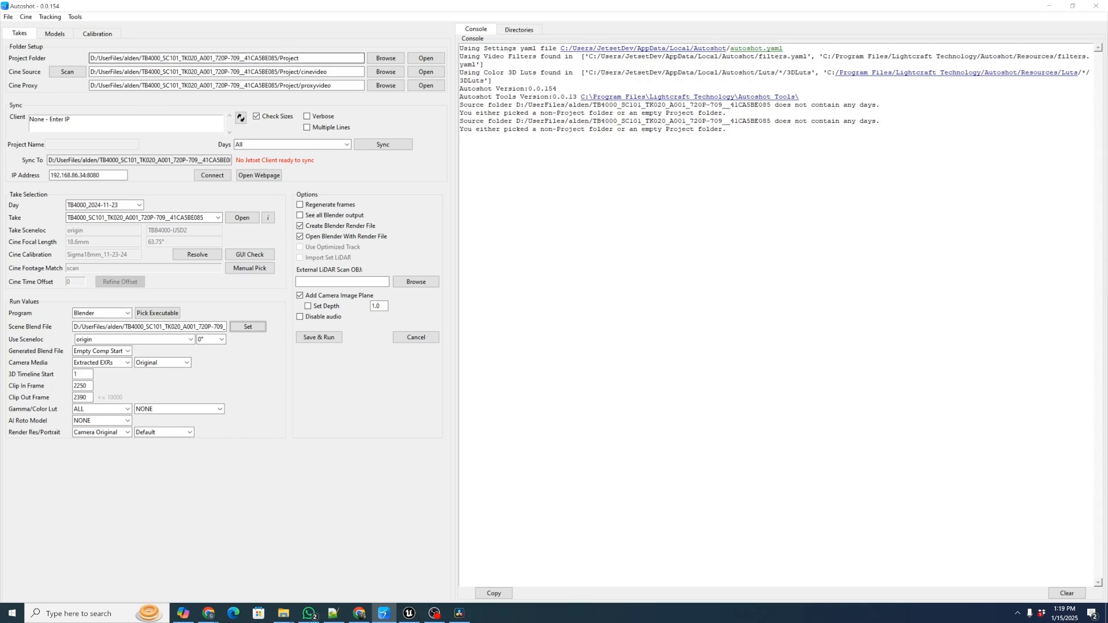
click(314, 72)
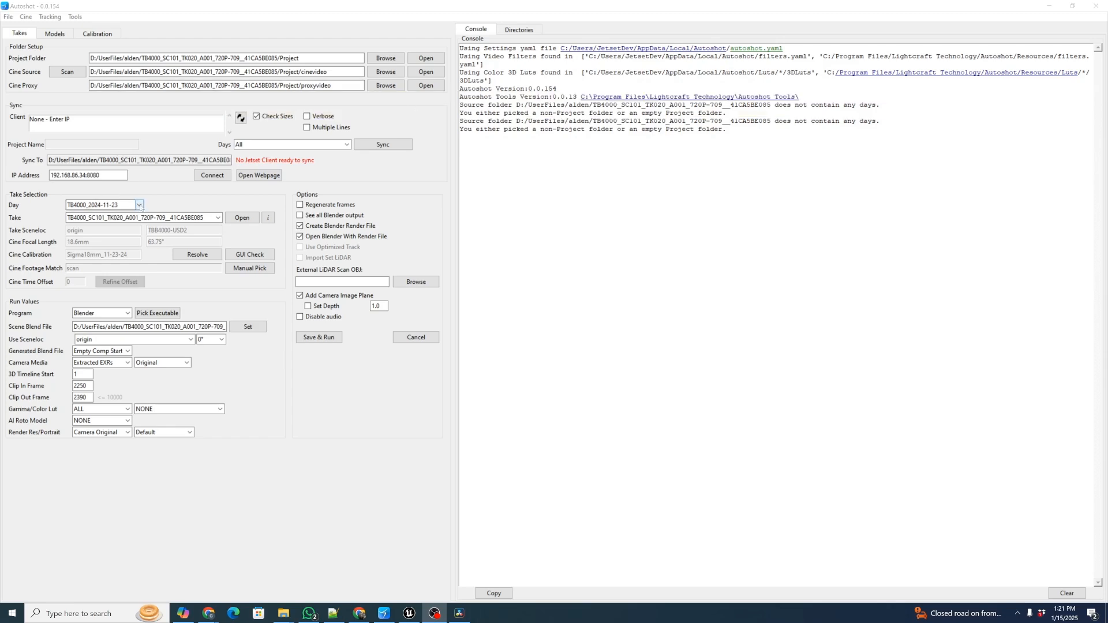
click(218, 217)
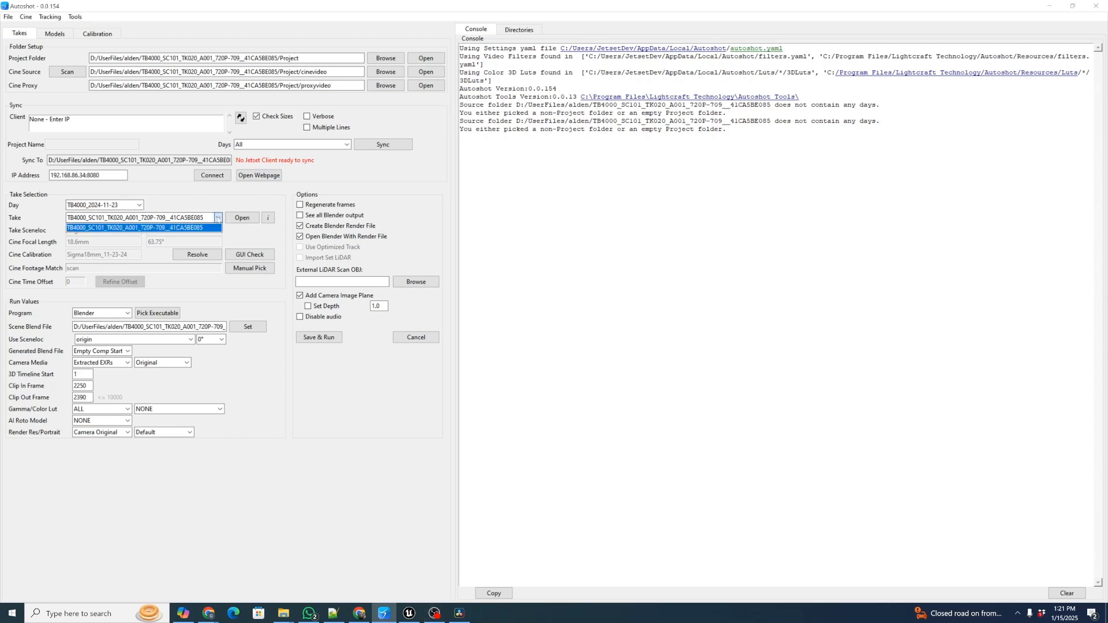
click(218, 218)
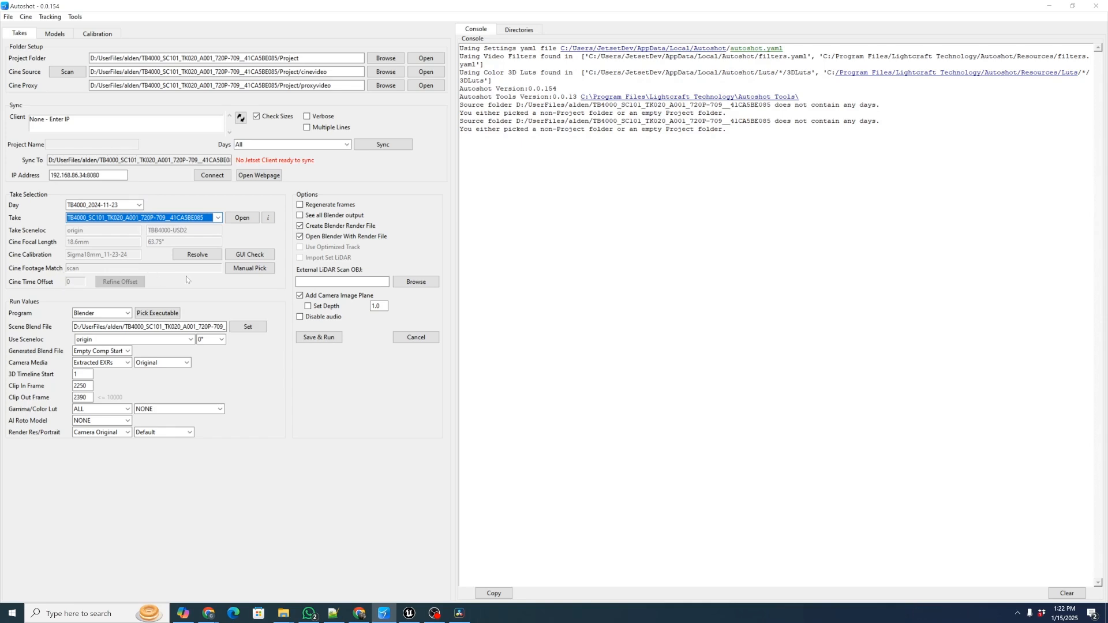
Scan the cine source footage for timecode, with Visual Markers instead of Timecode and Ignore Cache both off
click(67, 71)
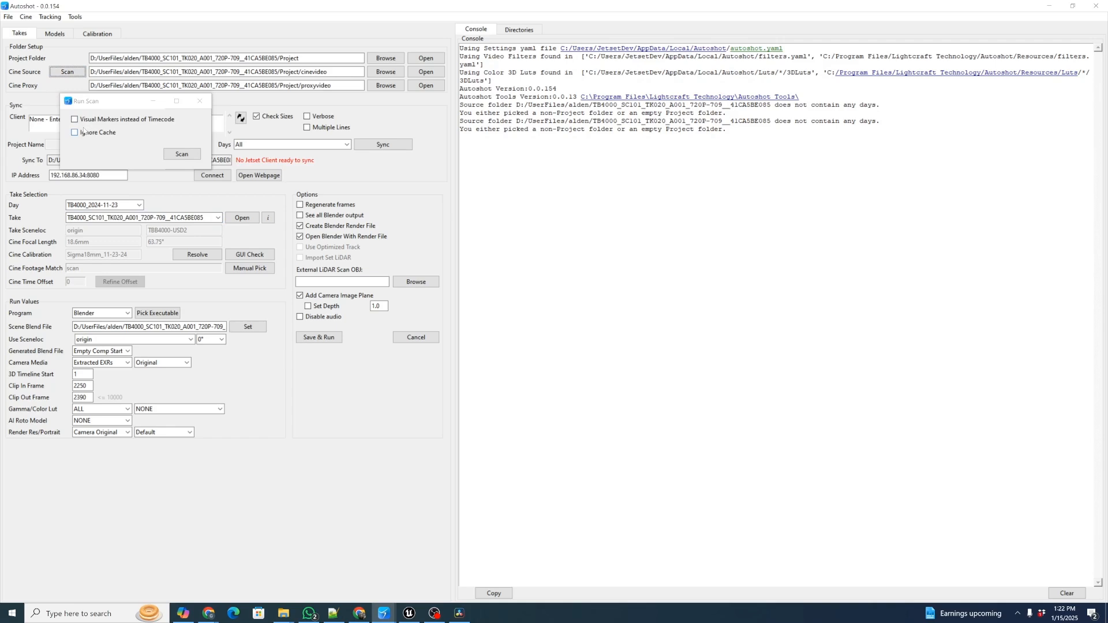
drag(107, 106, 116, 103)
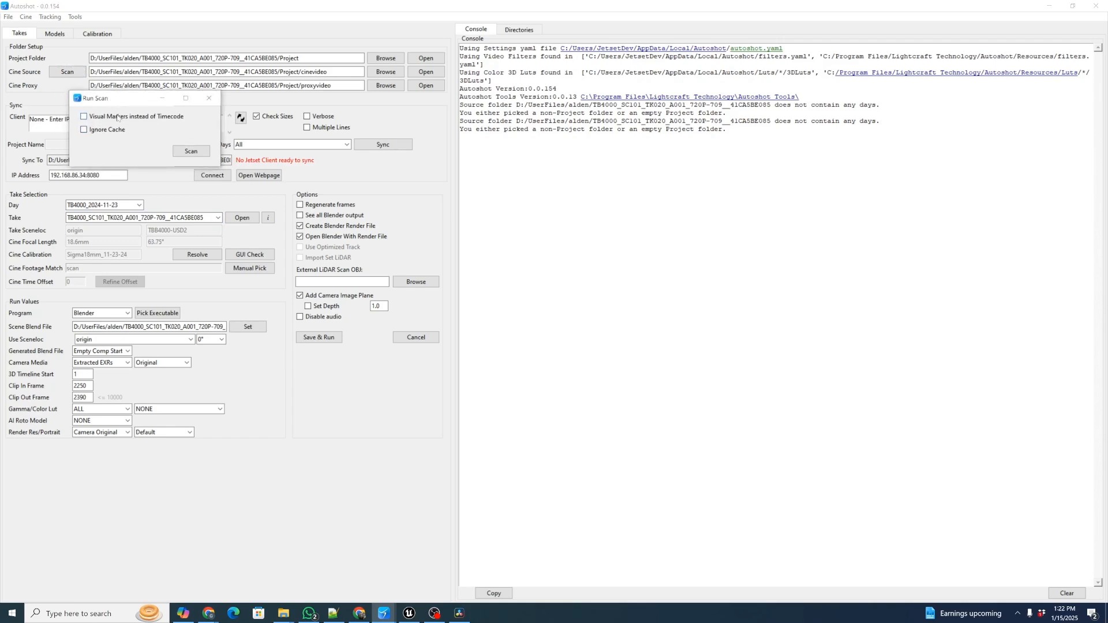
click(85, 118)
click(84, 117)
click(85, 130)
click(84, 131)
drag(108, 100, 112, 98)
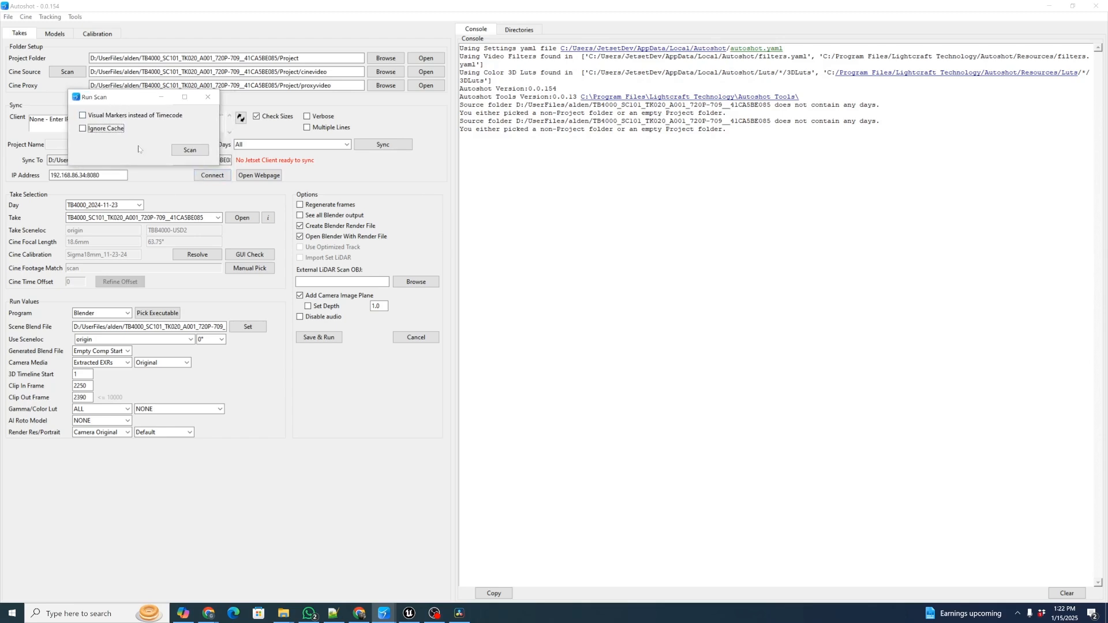
click(189, 150)
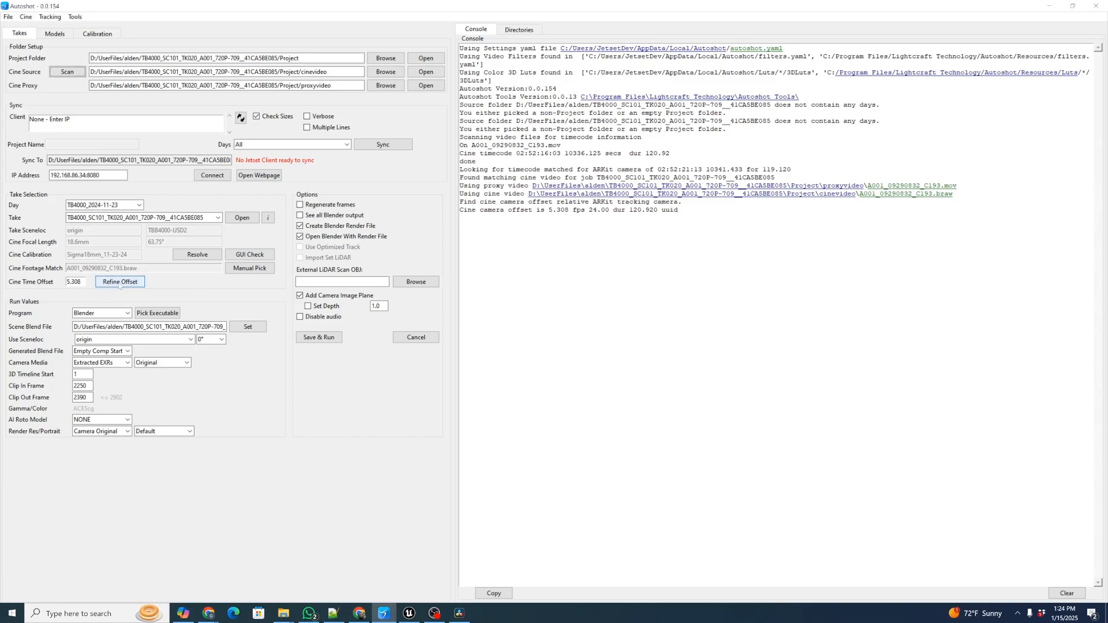
Refine the take's cine time offset with optical flow alignment and accept the suggested value of 5.285
click(125, 283)
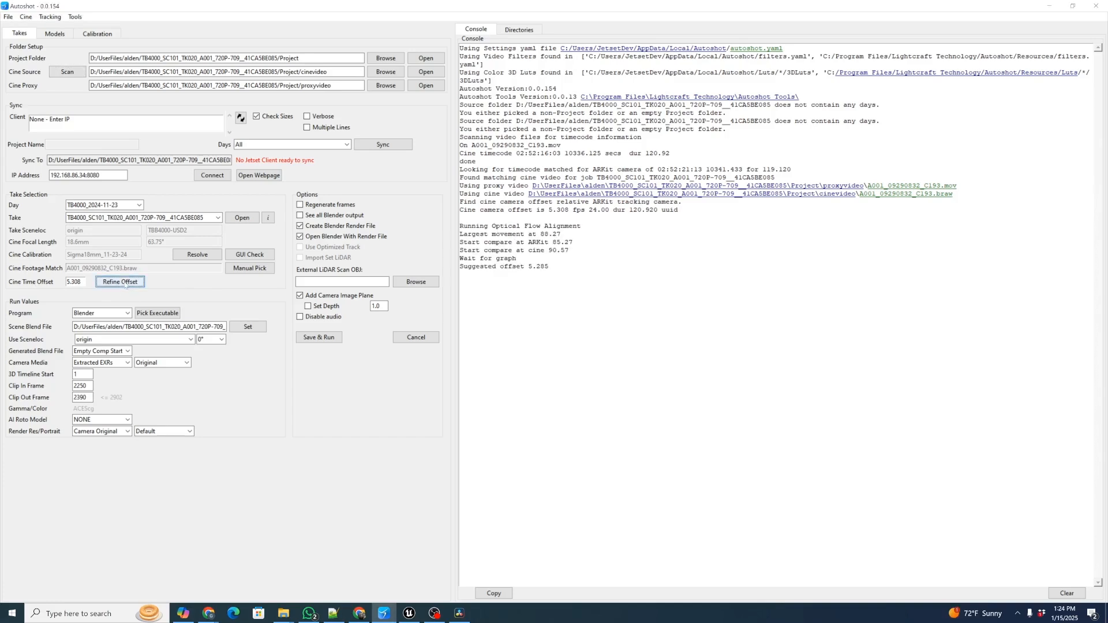
click(125, 283)
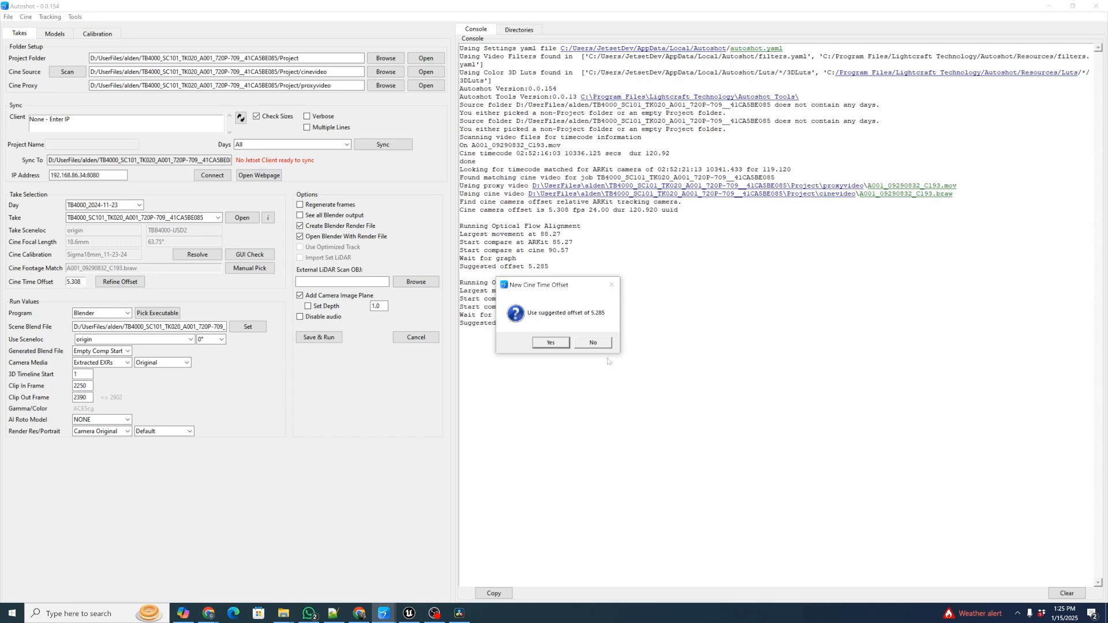
click(550, 344)
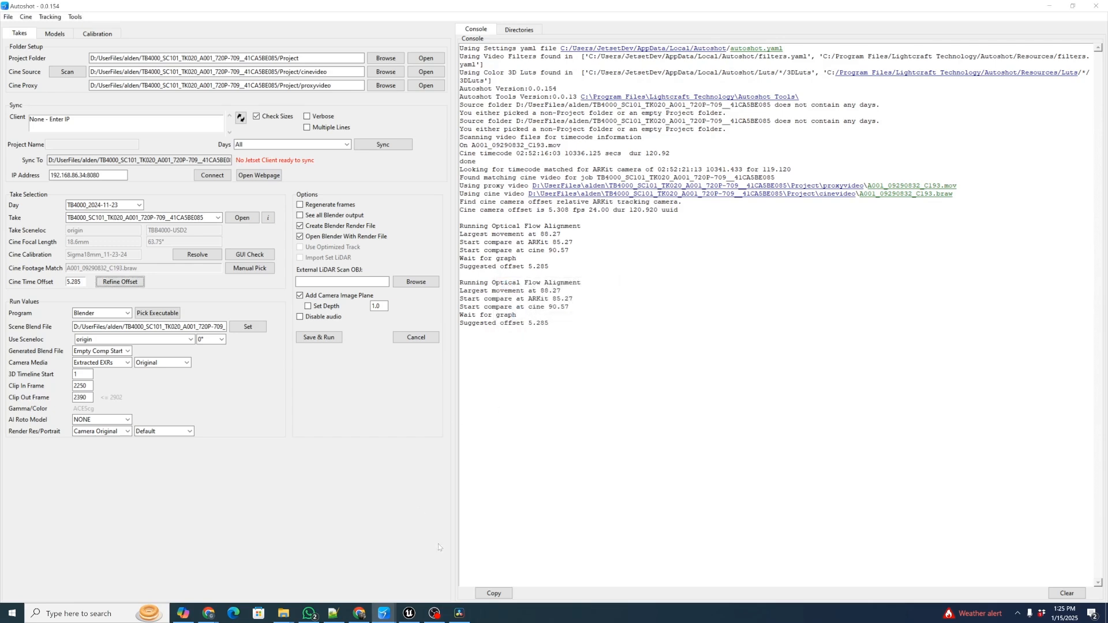
Examine the cross-correlation plot of the optical flow shifts, then close it
click(384, 613)
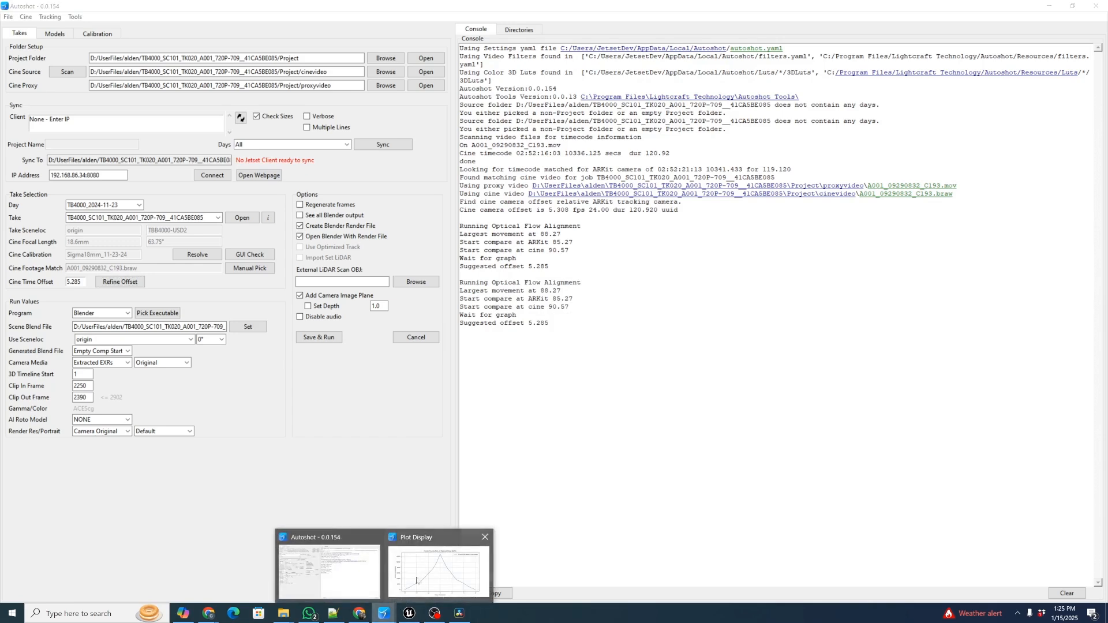
click(417, 580)
drag(454, 144, 733, 234)
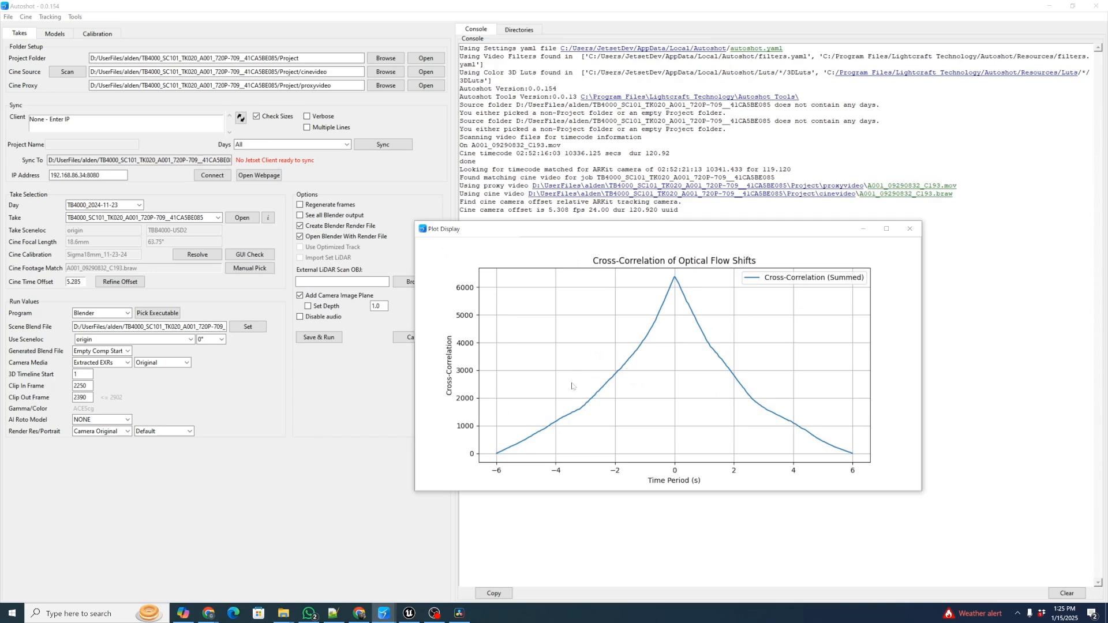
click(910, 229)
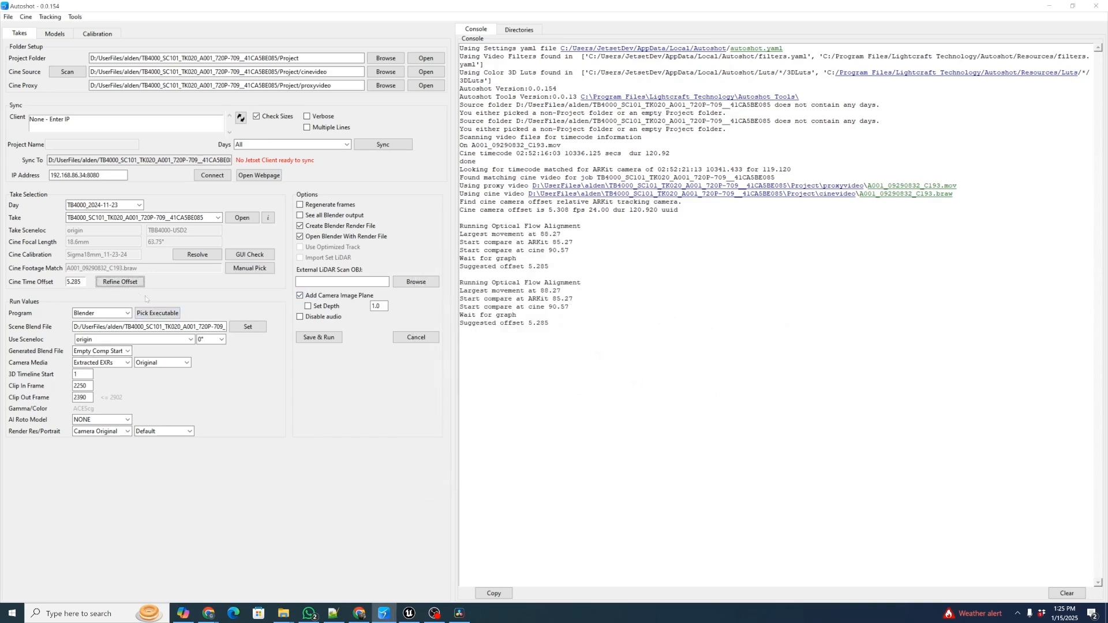
Switch to DaVinci Resolve and scrub through clip A001_09290832_C193.braw to find the frame range
click(459, 613)
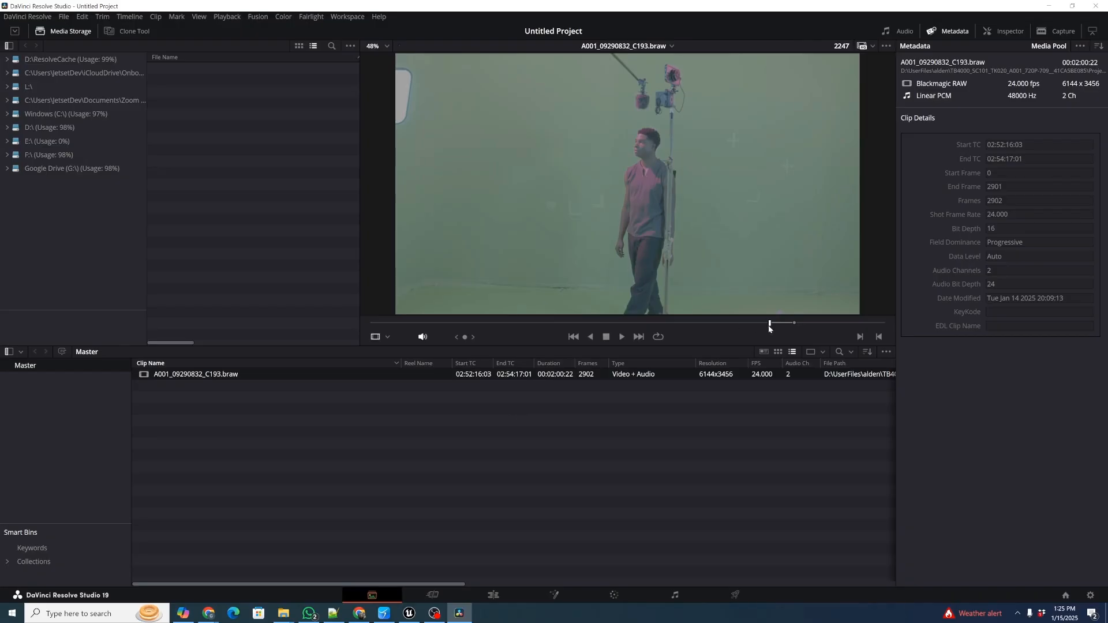
drag(769, 326, 790, 325)
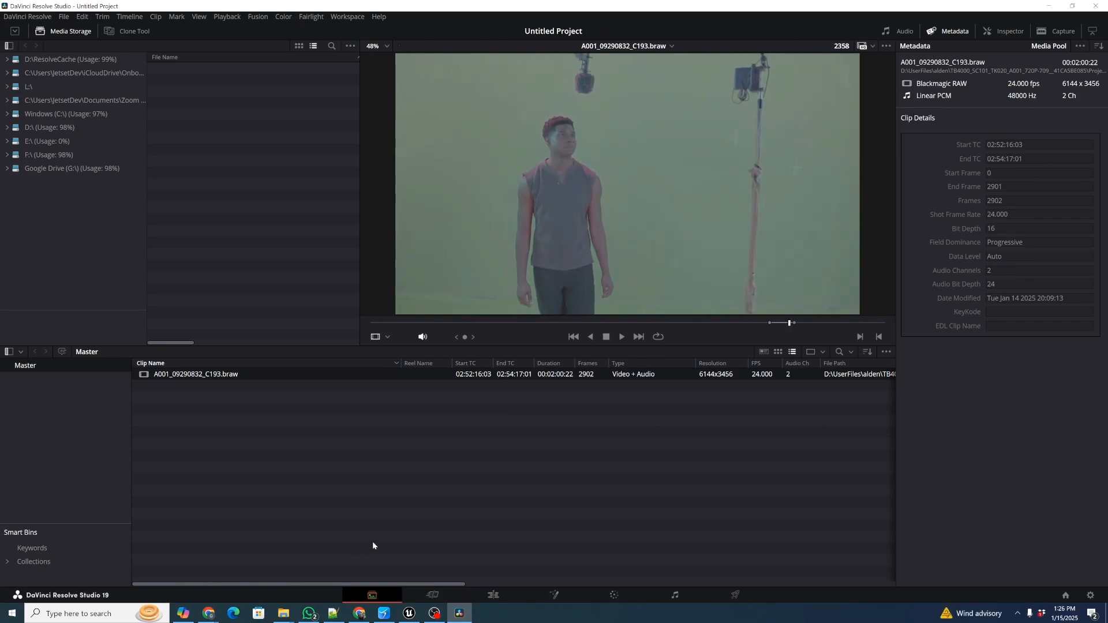
Return to Autoshot, set the generated blend file to Append Scene, and save and run the take
click(384, 613)
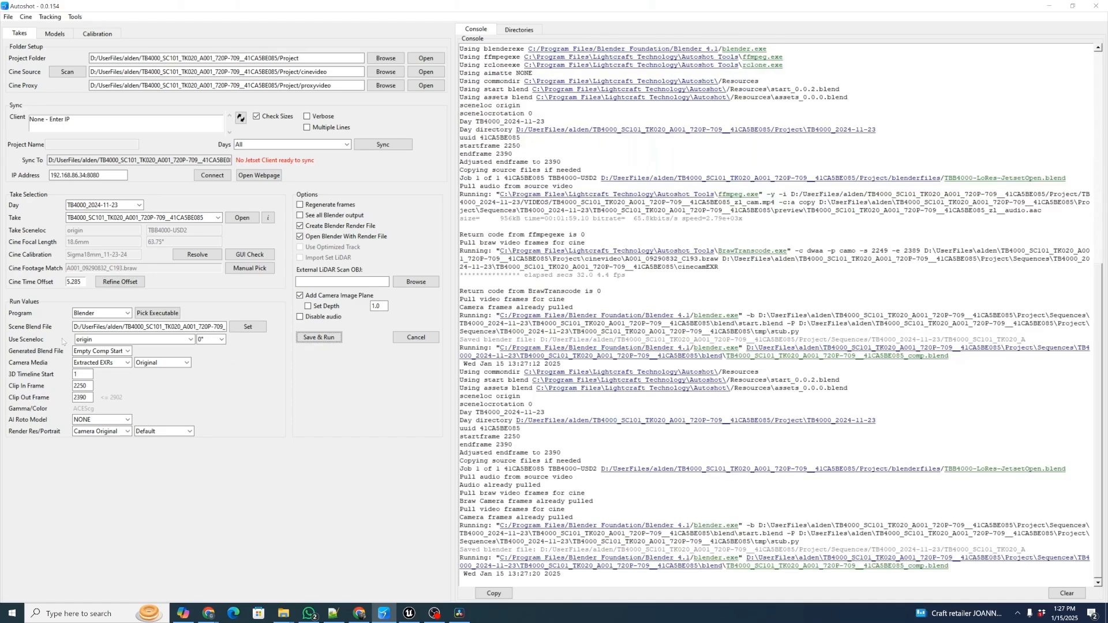
click(119, 351)
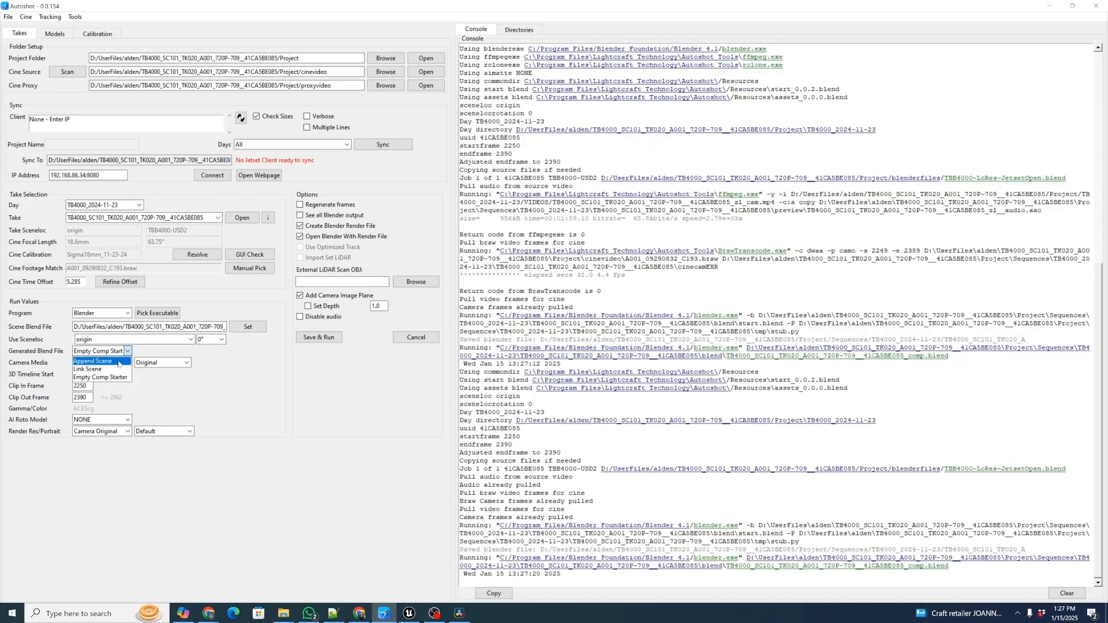
click(119, 362)
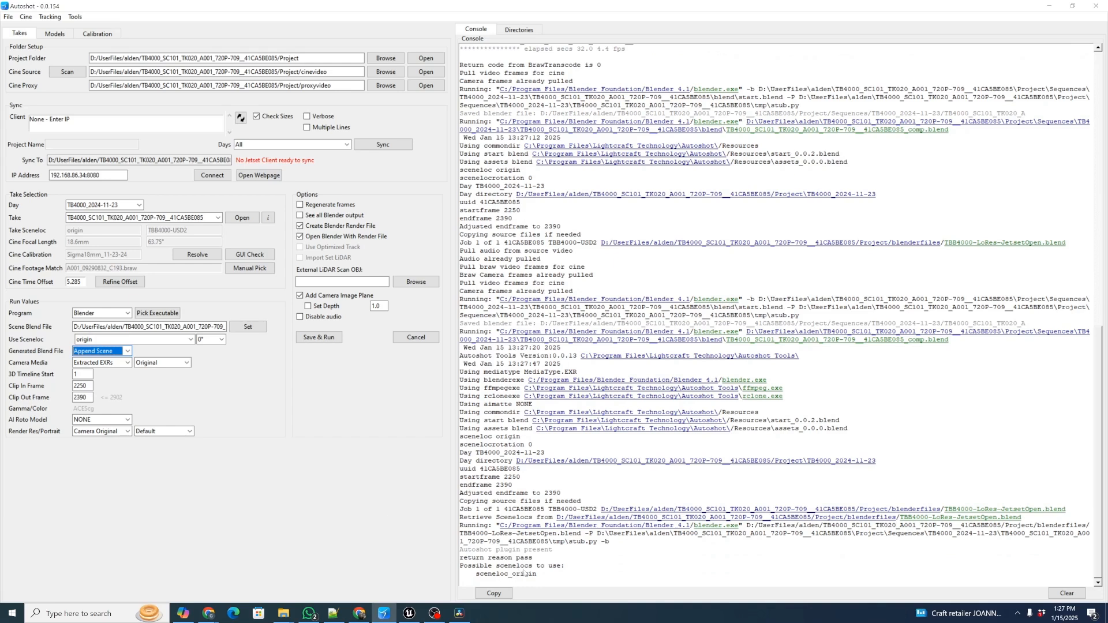
key(shift+Tab)
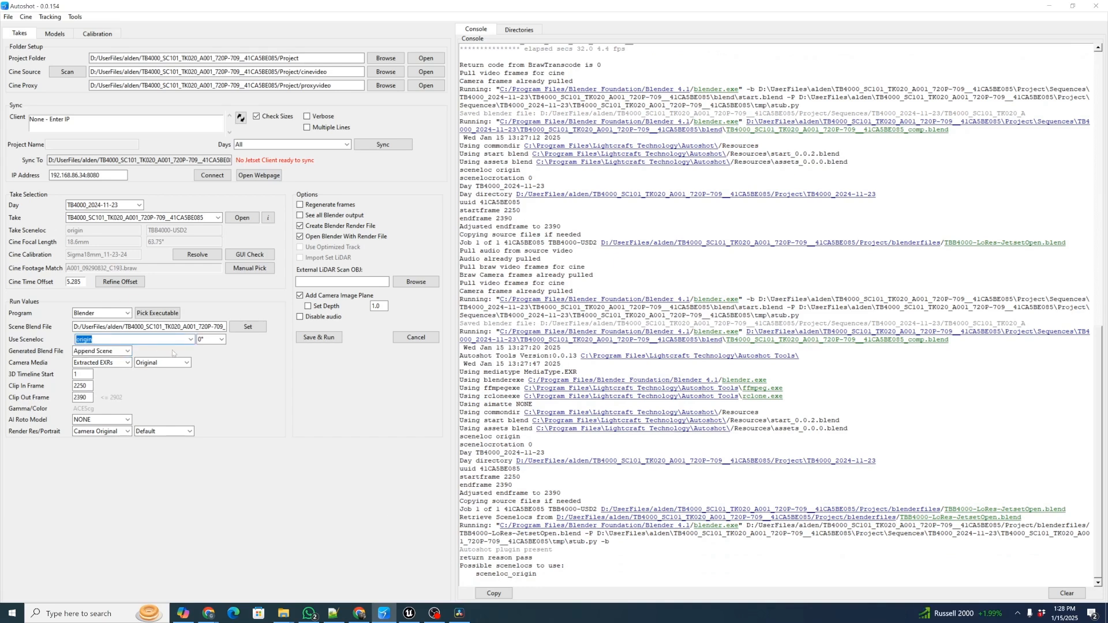
click(318, 338)
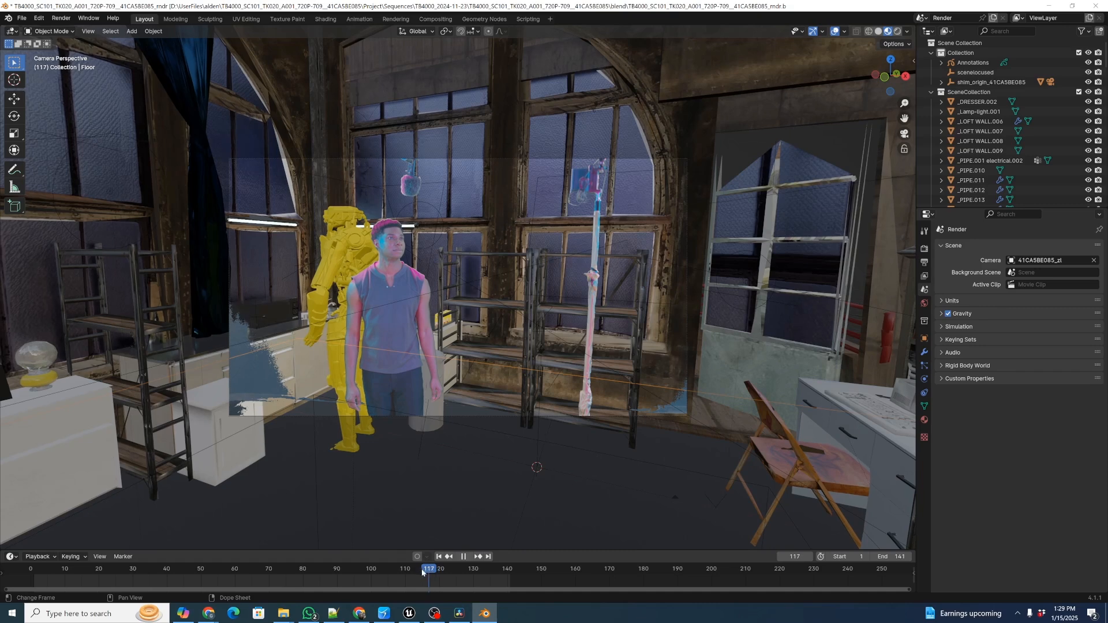
Play and scrub the tracked shot in Blender to review the camera motion, stopping at frame 58
drag(39, 566, 38, 570)
key(space)
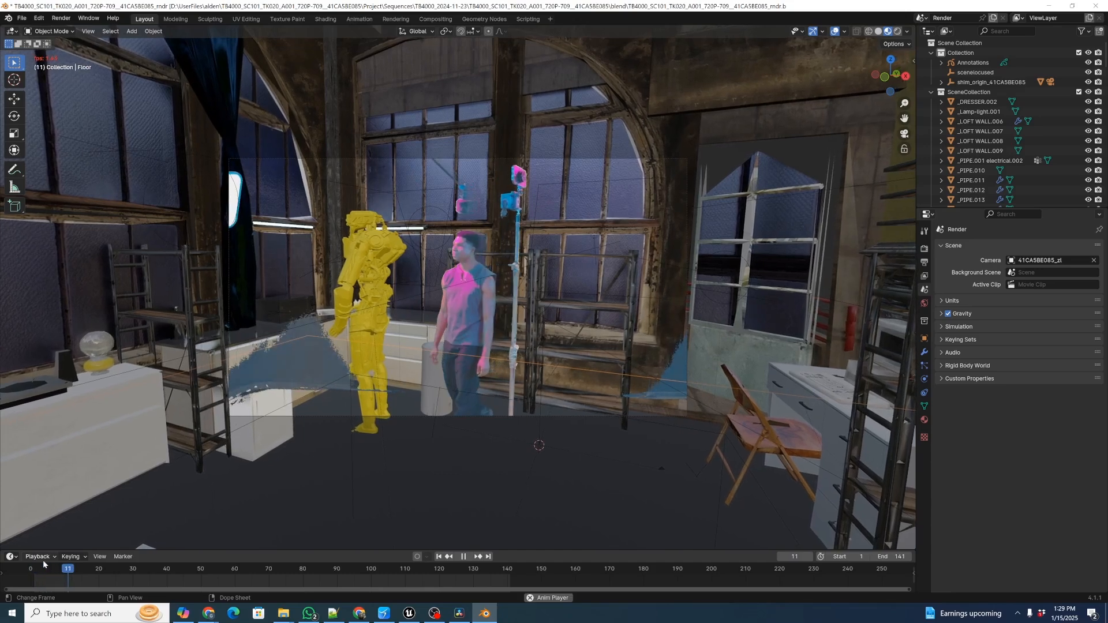
drag(94, 567, 165, 568)
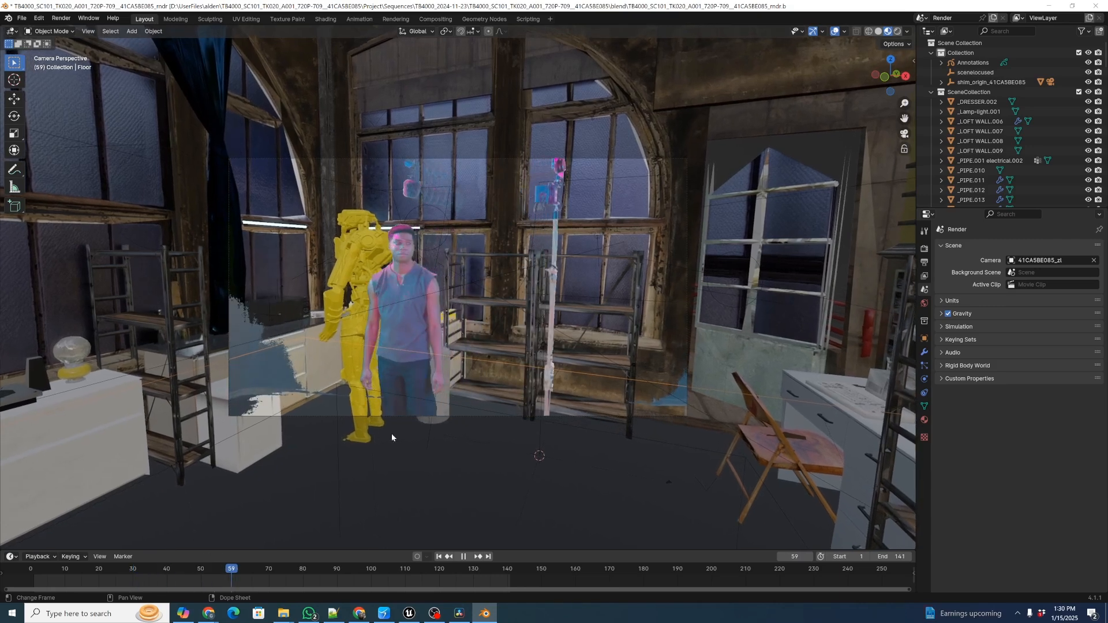
key(space)
Render a Fast Viewport Video of the shot with the Autoshot add-on
key(n)
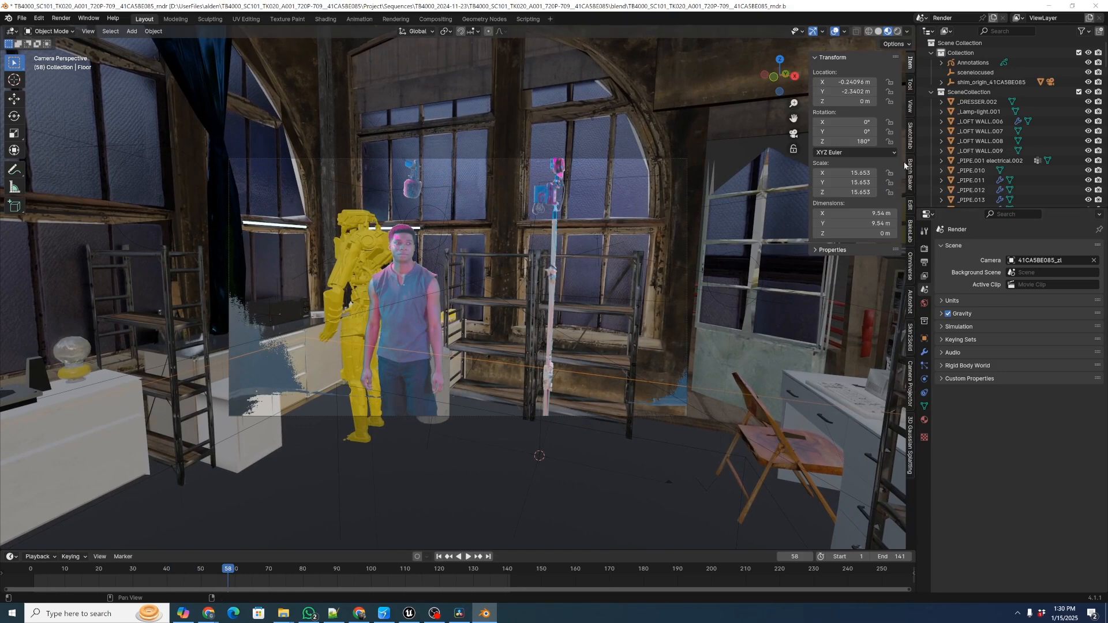
click(911, 301)
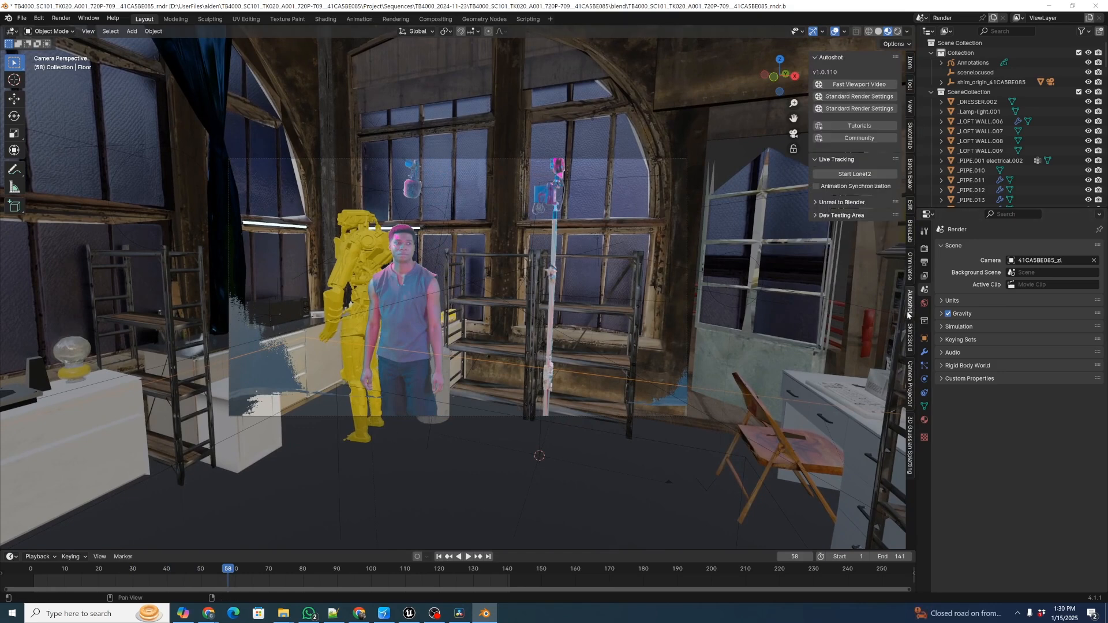
click(854, 85)
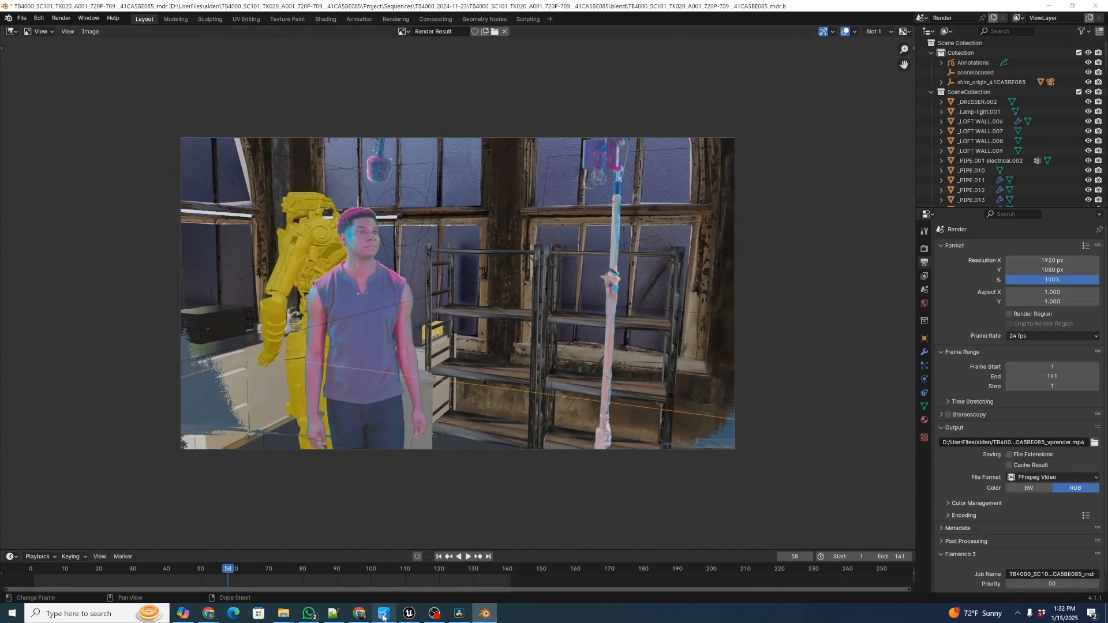
Open the take's preview folder from Autoshot, review the vprender.mp4 video, and close the player
click(383, 613)
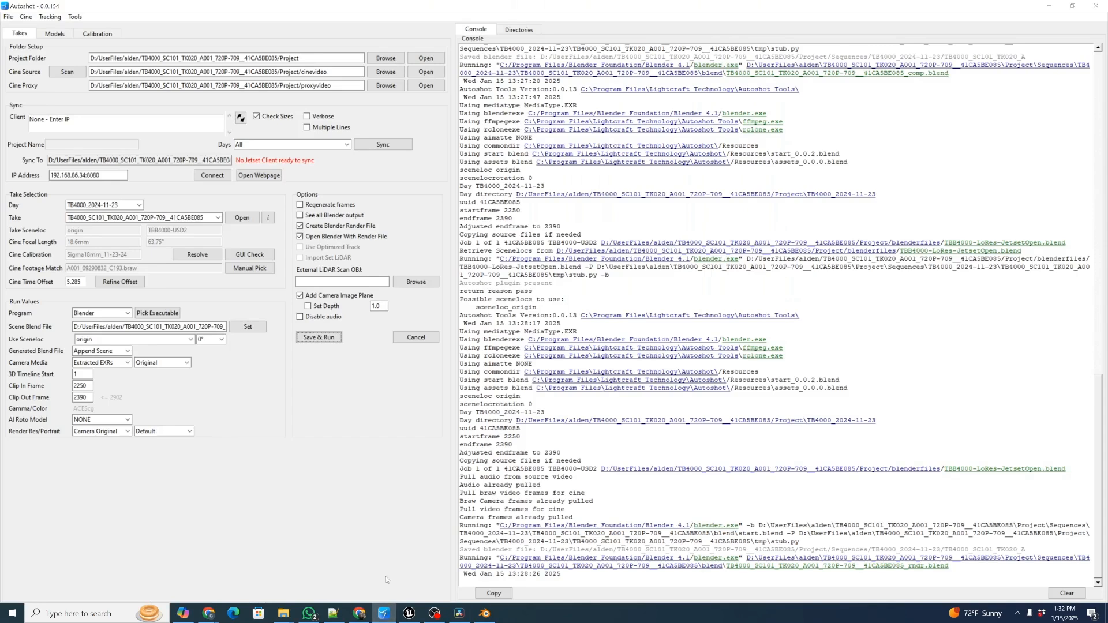
click(242, 218)
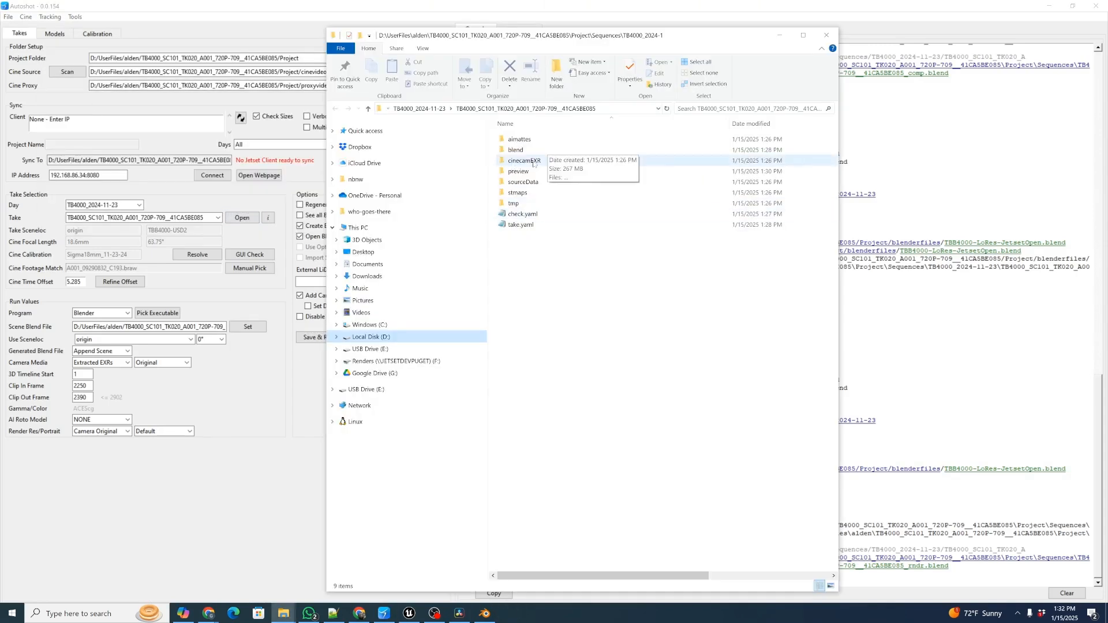
double_click(522, 172)
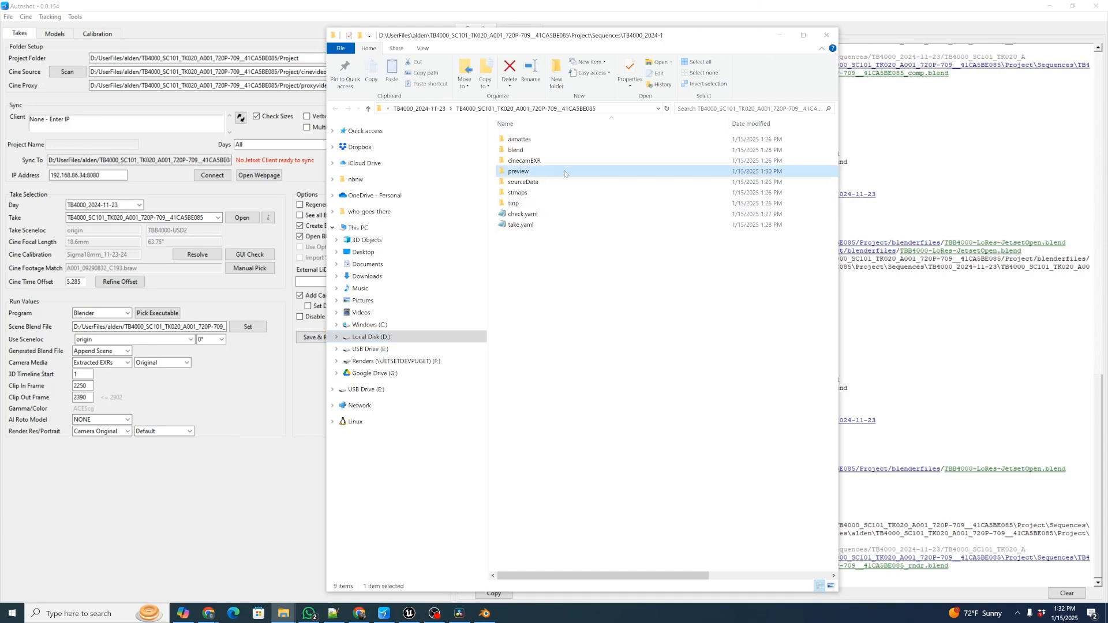
click(551, 142)
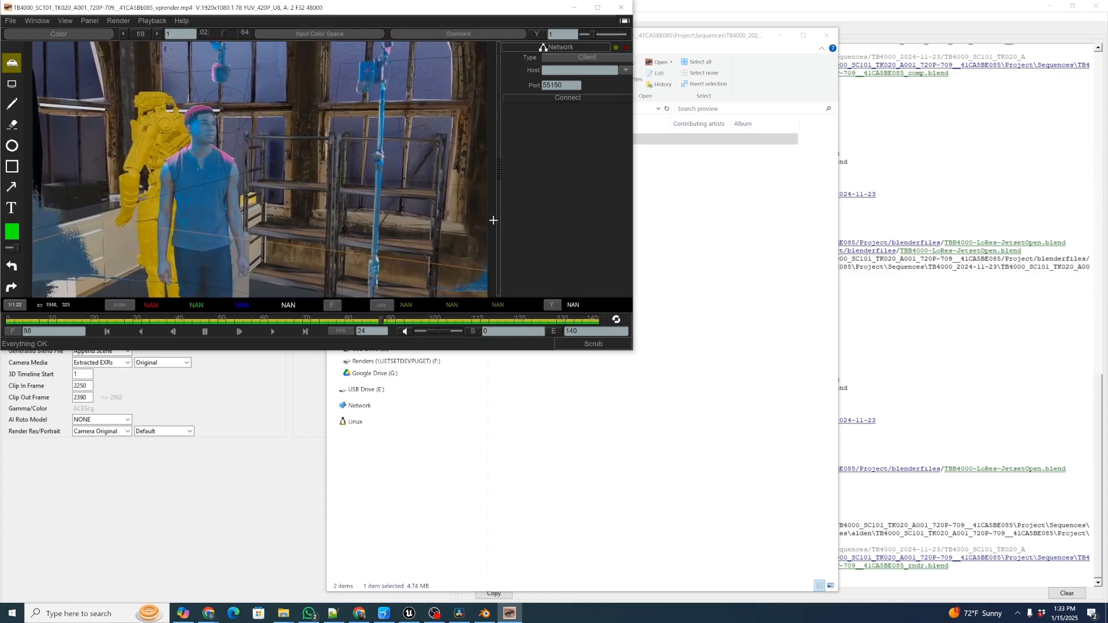
click(621, 4)
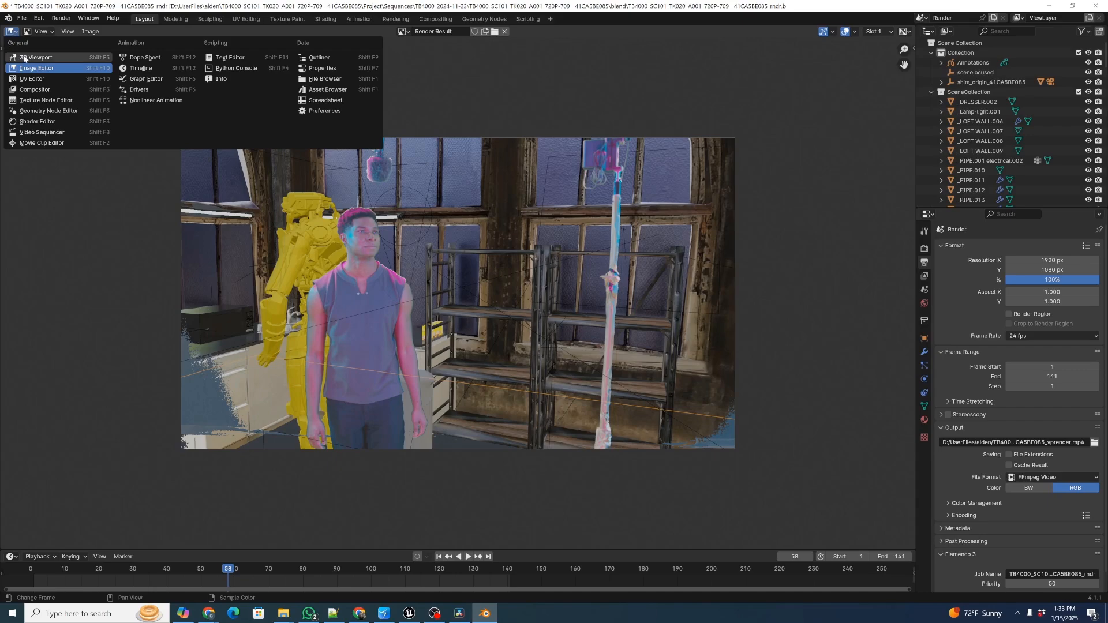
Change Blender's render result area back to a 3D Viewport and inspect the camera and image plane in the scene
click(34, 57)
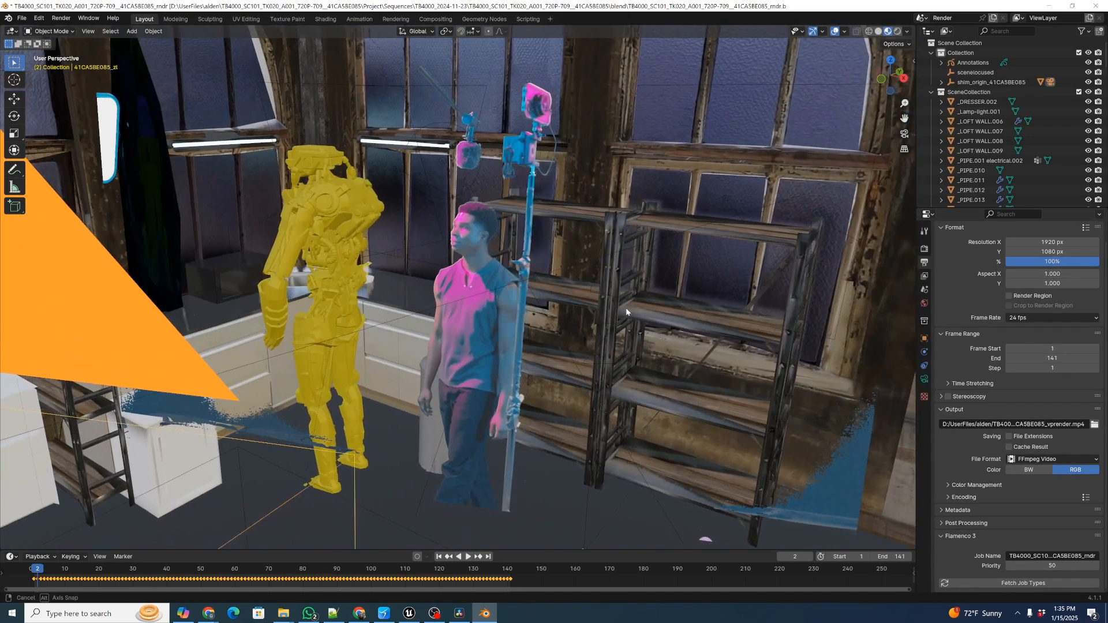
middle_drag(626, 307, 636, 316)
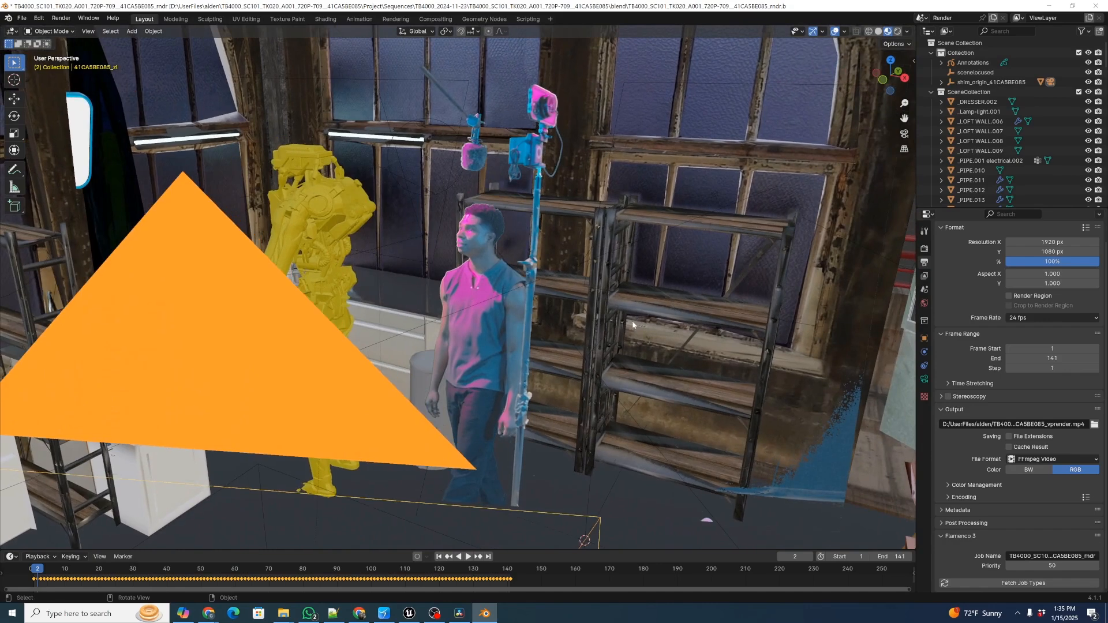